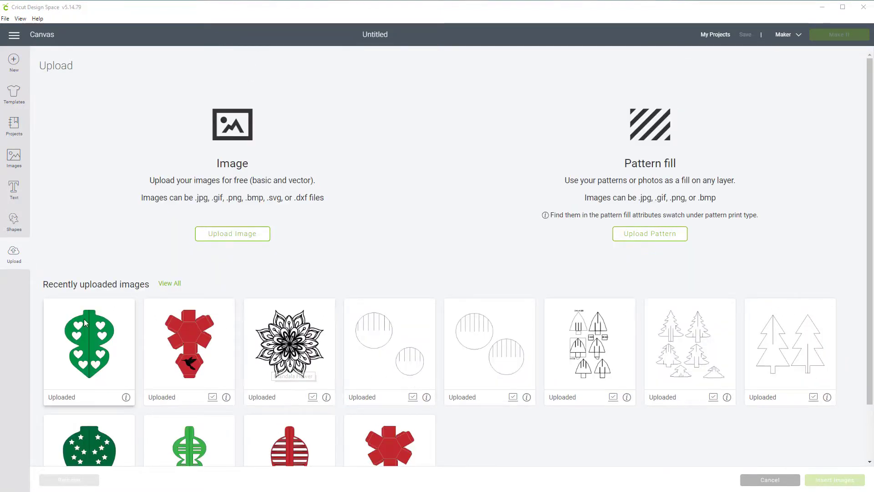
# Step: Insert the heart, star, light green slotted and red slotted ornament images from the recent uploads onto the canvas
pyautogui.click(85, 367)
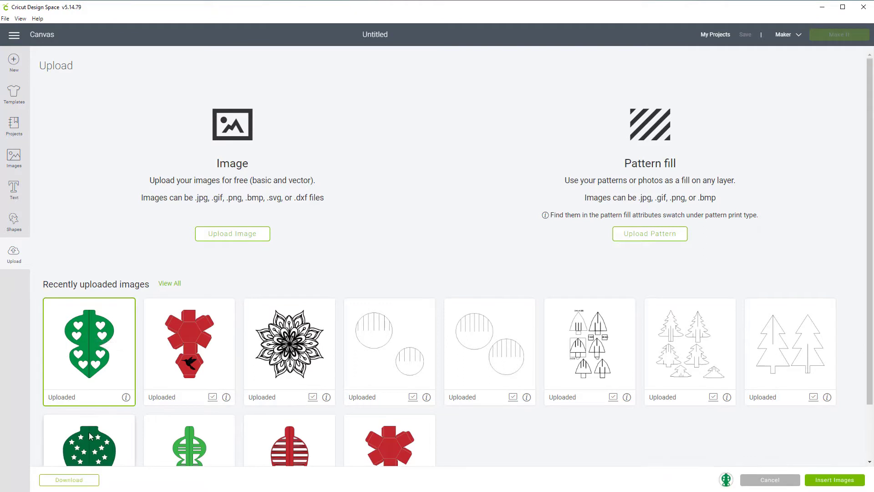
pyautogui.click(89, 432)
pyautogui.click(198, 443)
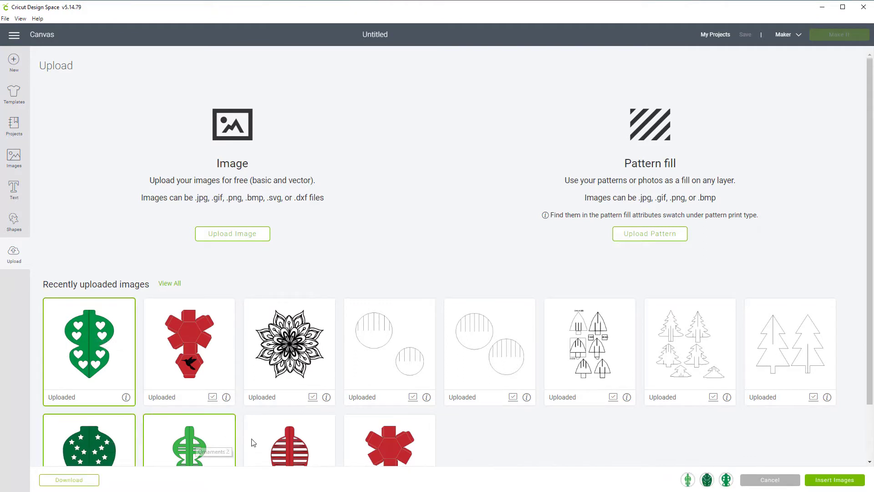
pyautogui.click(277, 442)
pyautogui.click(819, 486)
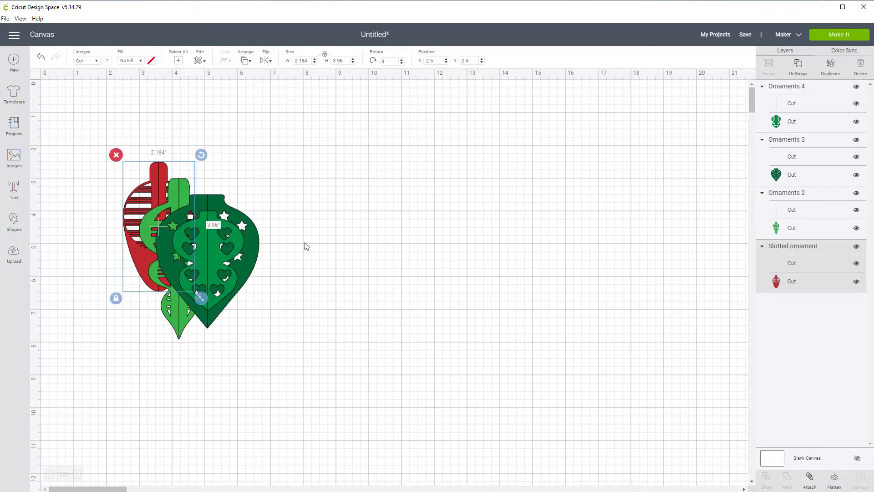
# Step: Spread the four overlapping ornaments apart on the canvas so that none of them overlap
pyautogui.moveTo(207, 256); pyautogui.dragTo(340, 251)
pyautogui.click(458, 233)
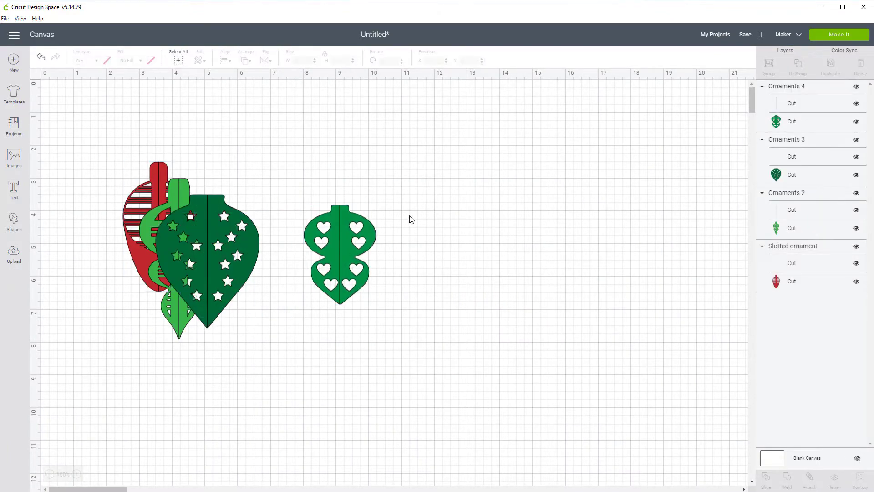
pyautogui.moveTo(195, 244); pyautogui.dragTo(280, 372)
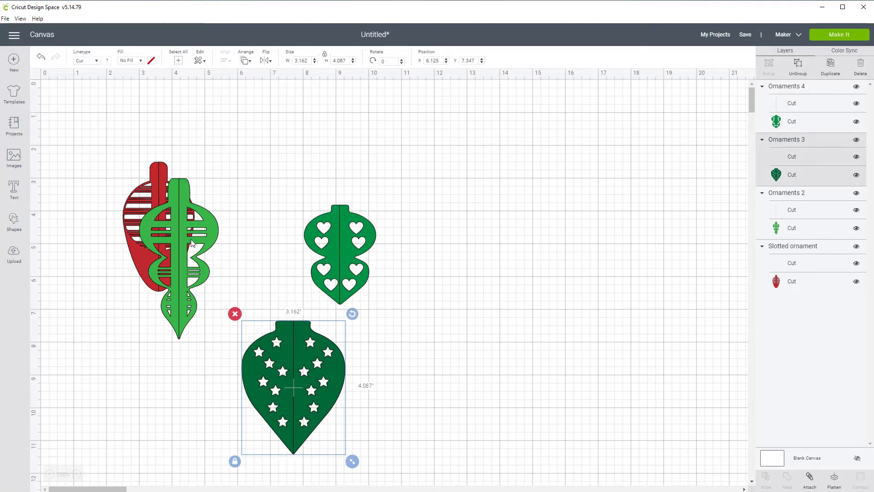
pyautogui.click(242, 204)
pyautogui.moveTo(242, 204); pyautogui.dragTo(279, 171)
pyautogui.moveTo(182, 227); pyautogui.dragTo(155, 197)
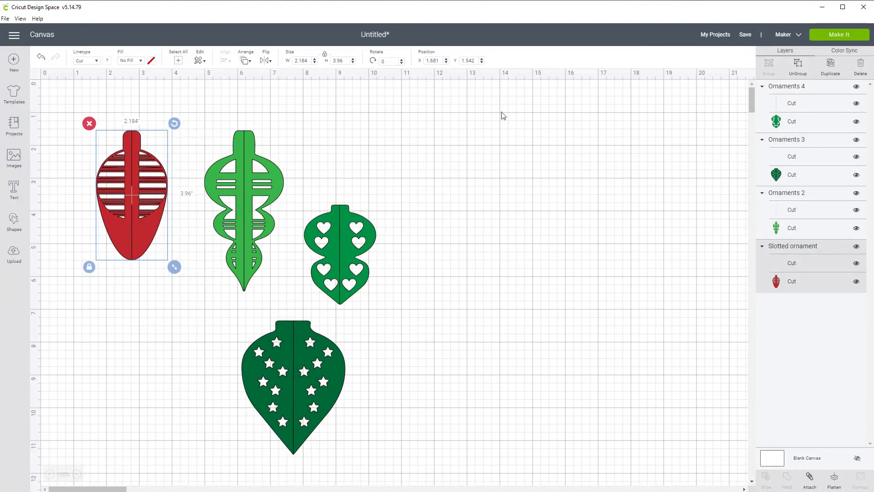
# Step: Change the linetype of the centre fold lines in all four ornaments from Cut to Score
pyautogui.click(817, 107)
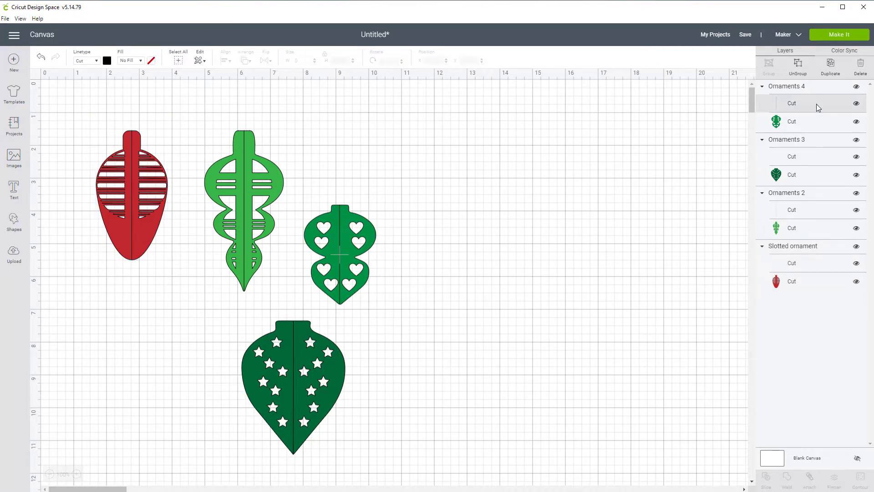
pyautogui.keyDown('shift'); pyautogui.click(829, 158); pyautogui.keyUp('shift')
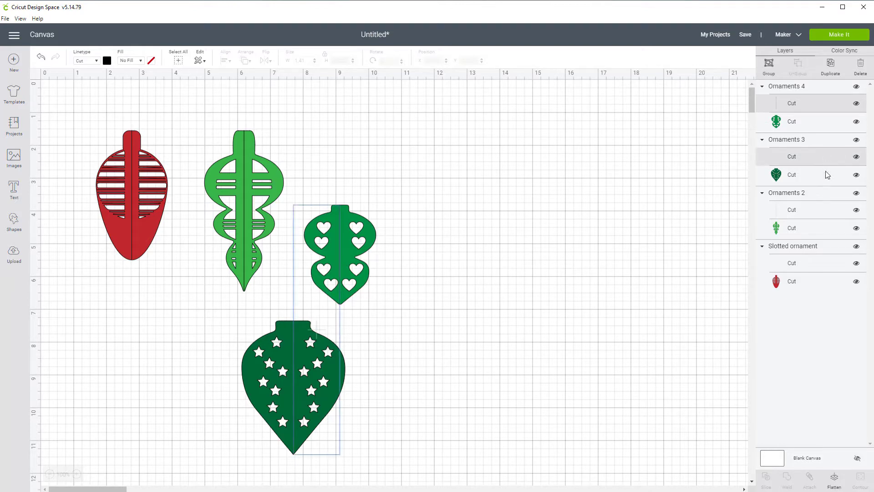
pyautogui.keyDown('shift'); pyautogui.click(829, 212); pyautogui.keyUp('shift')
pyautogui.keyDown('shift'); pyautogui.click(819, 260); pyautogui.keyUp('shift')
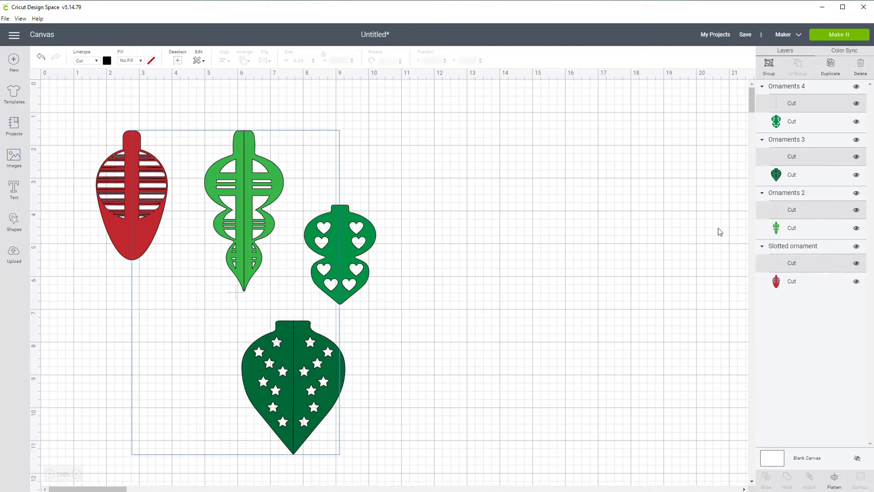
pyautogui.click(93, 61)
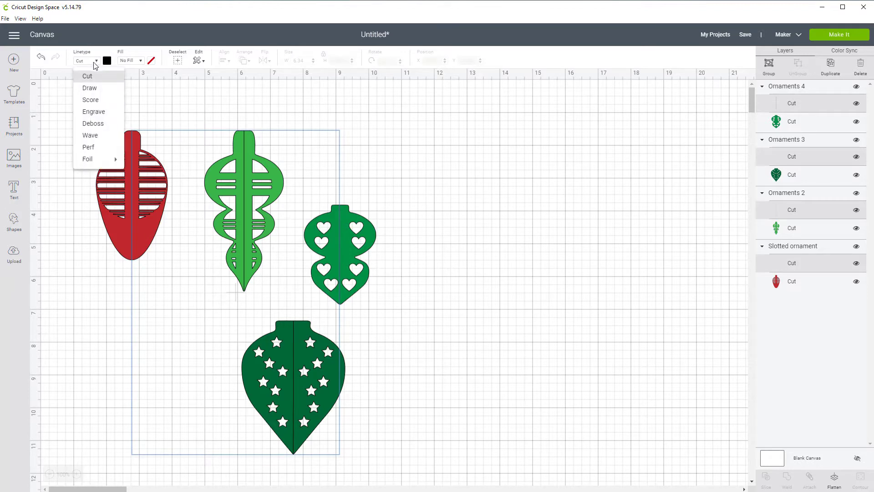
pyautogui.click(91, 99)
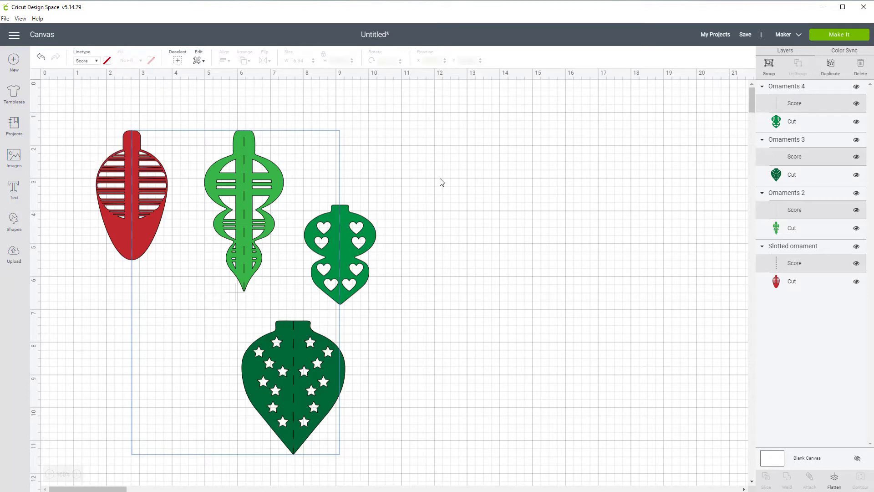
pyautogui.click(565, 221)
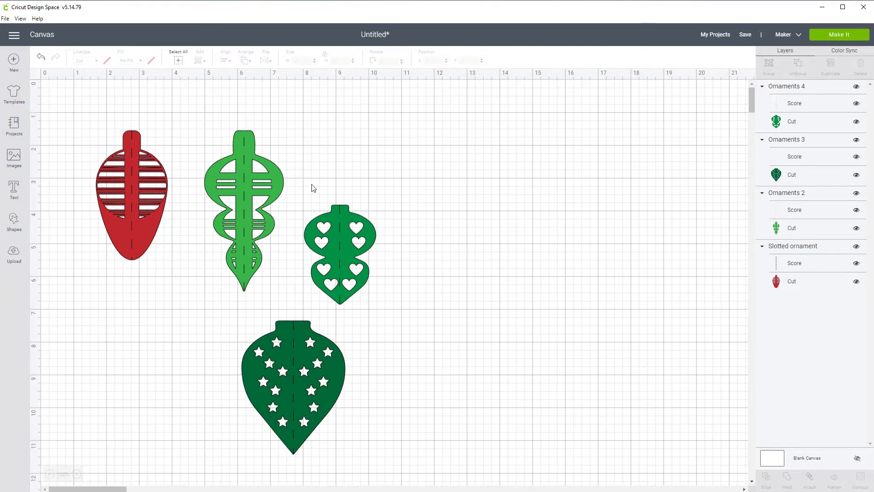
# Step: Attach the heart ornament's score line to its cut layer and move the ornament away from the others
pyautogui.click(325, 236)
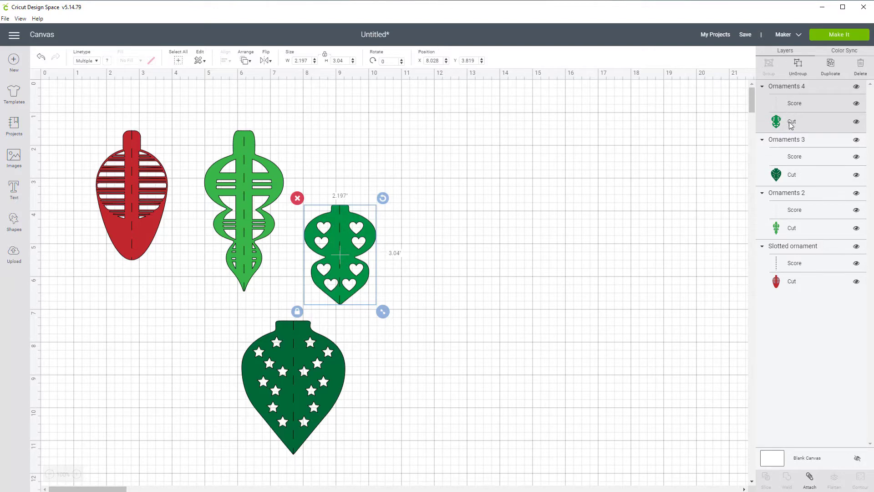
pyautogui.click(811, 479)
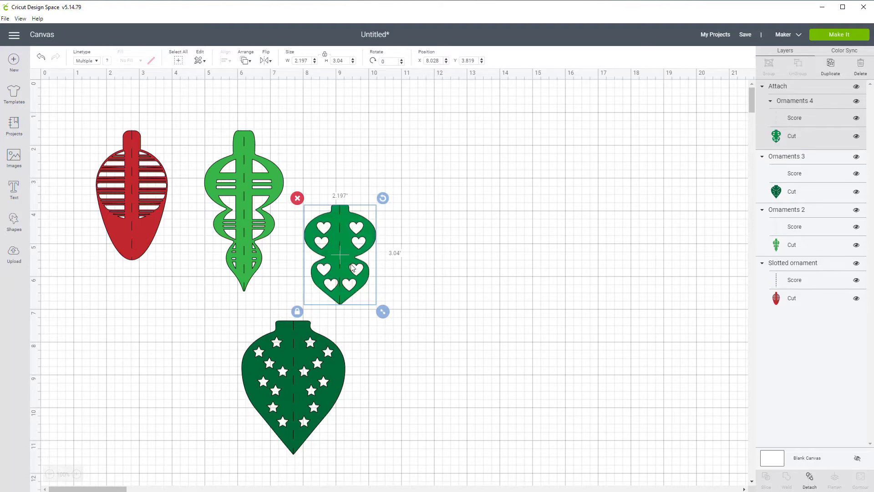
pyautogui.moveTo(352, 267); pyautogui.dragTo(523, 195)
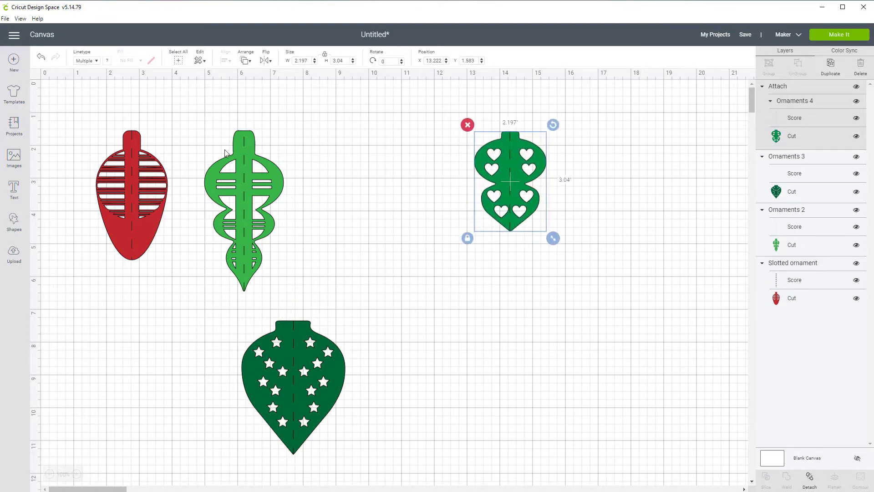
# Step: Attach the score line to the cut layer separately for the light green, star and red slotted ornaments
pyautogui.click(236, 164)
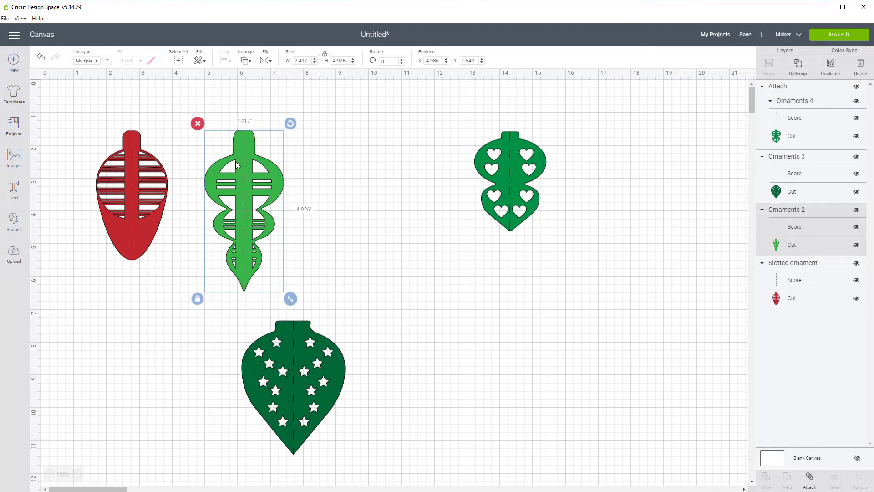
pyautogui.click(809, 479)
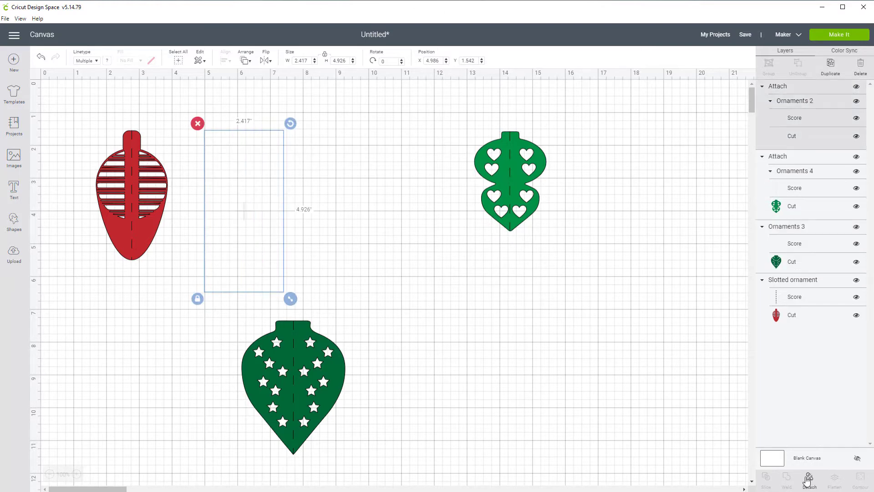
pyautogui.click(316, 385)
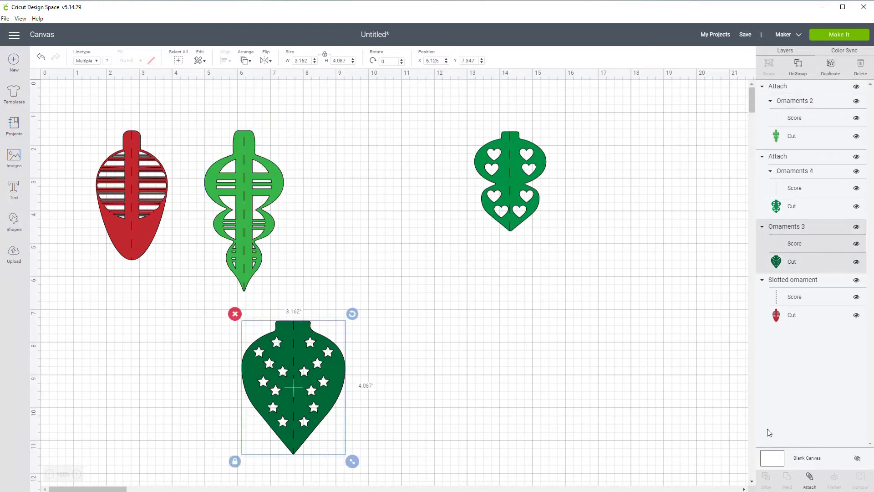
pyautogui.click(809, 479)
pyautogui.click(145, 200)
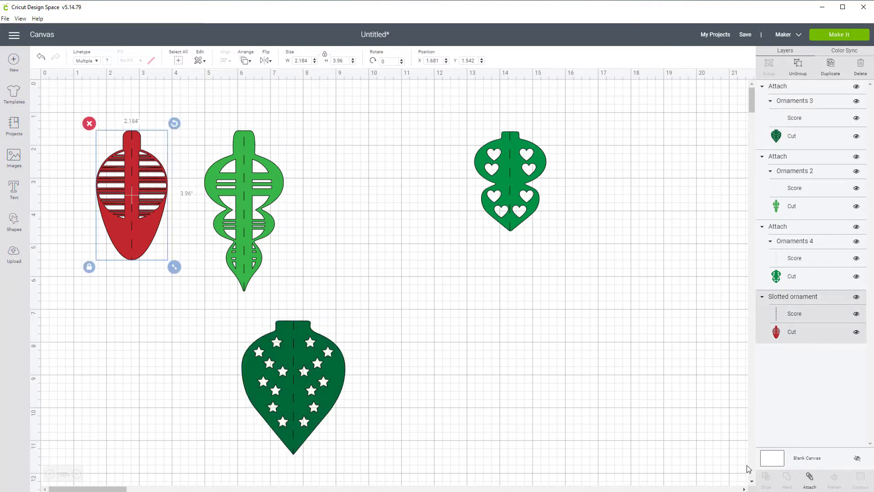
pyautogui.click(809, 479)
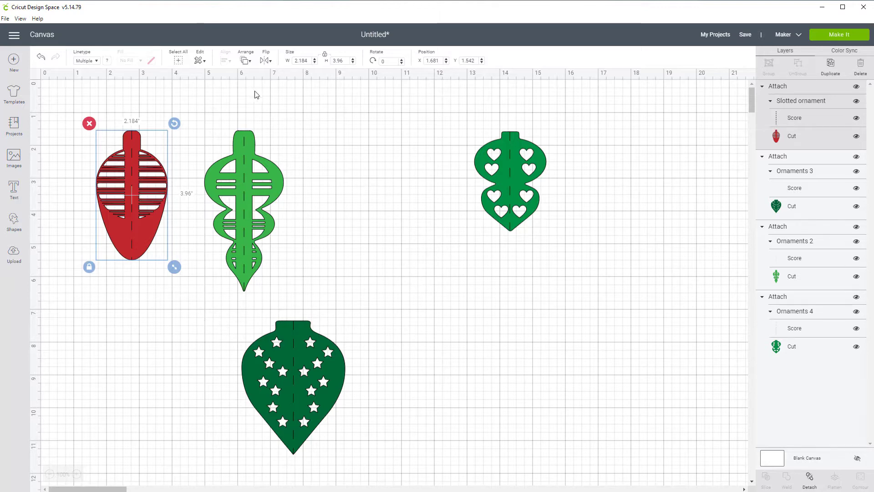
# Step: Reposition the light green ornament and place the heart ornament beside it near the canvas's upper edge
pyautogui.moveTo(238, 199); pyautogui.dragTo(280, 144)
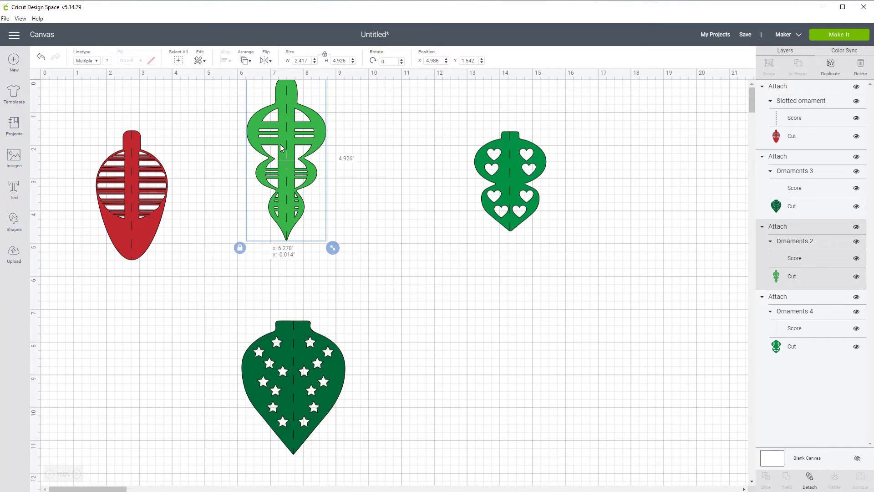
pyautogui.moveTo(281, 144); pyautogui.dragTo(268, 174)
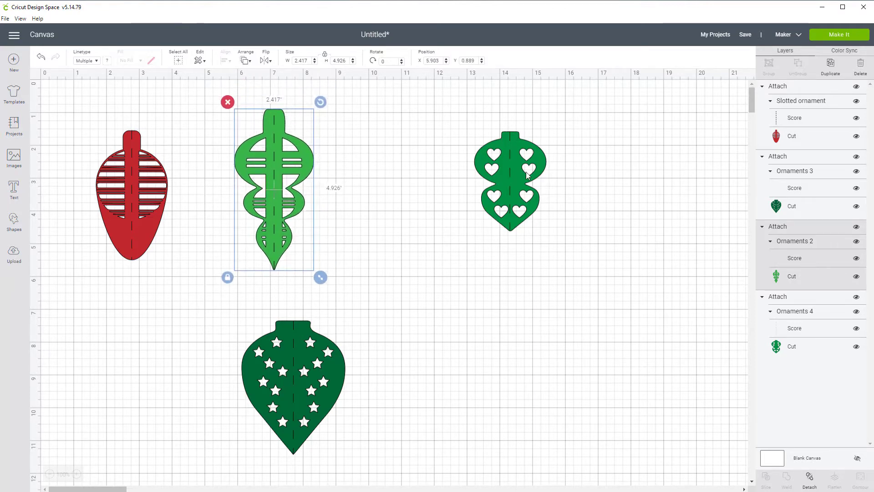
pyautogui.moveTo(526, 172); pyautogui.dragTo(397, 155)
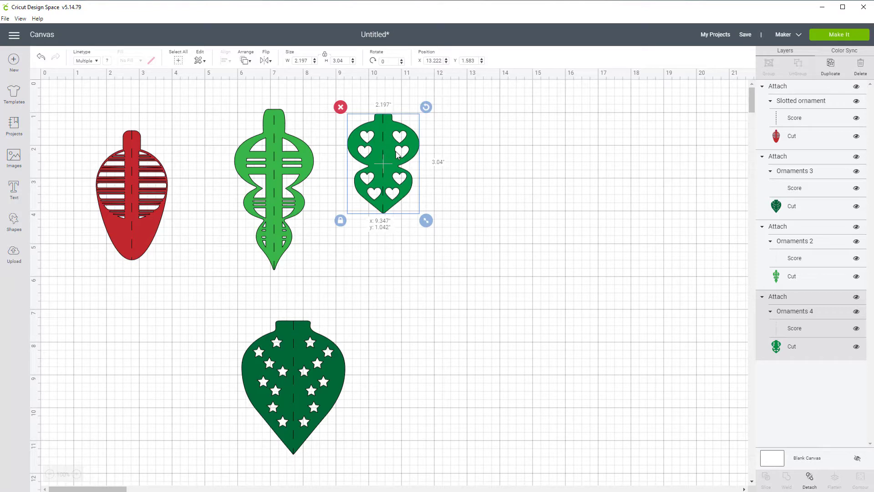
pyautogui.moveTo(397, 155); pyautogui.dragTo(397, 155)
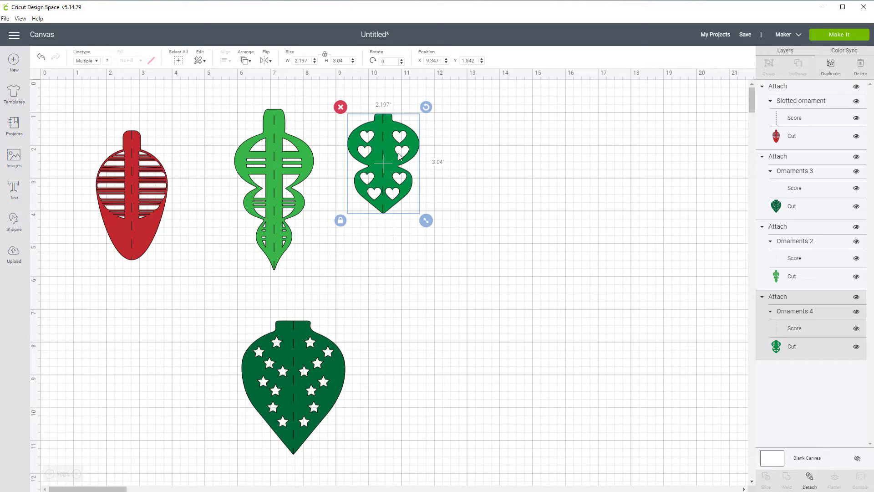
# Step: Move the red slotted ornament to the canvas's upper-left corner and enlarge it to about 3.06 by 5.56 inches
pyautogui.click(141, 238)
pyautogui.moveTo(141, 237); pyautogui.dragTo(94, 193)
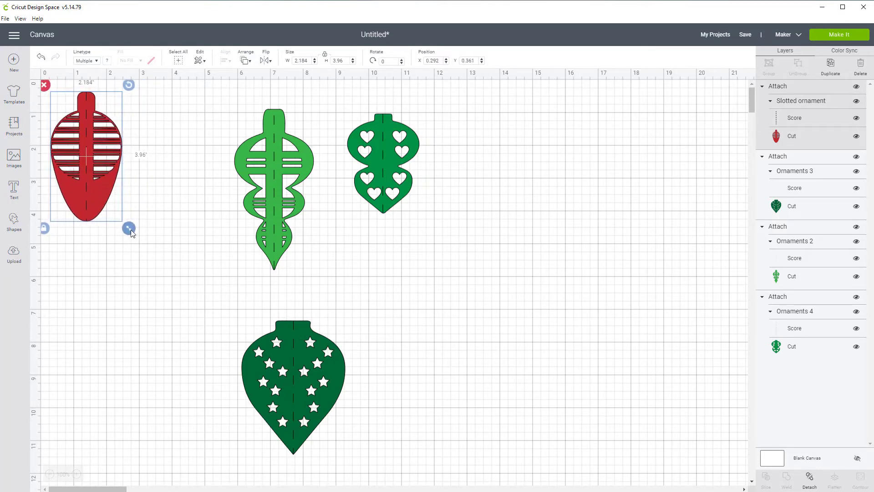
pyautogui.moveTo(130, 228); pyautogui.dragTo(163, 285)
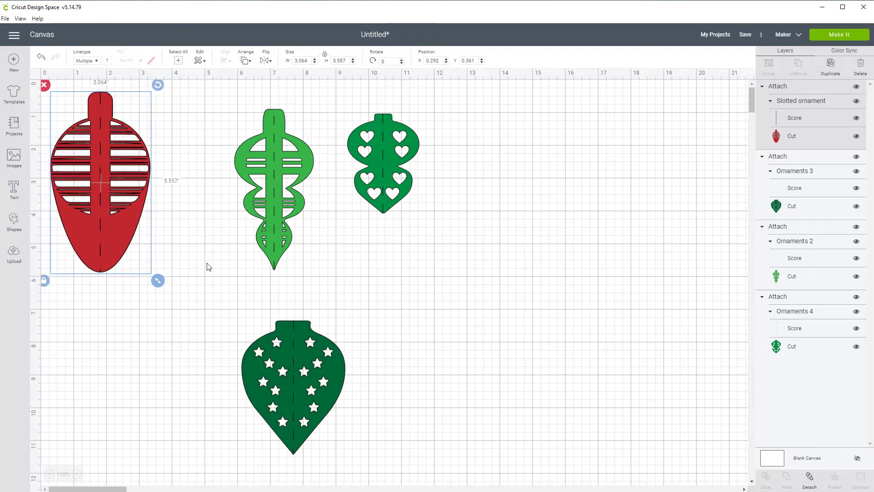
# Step: Line up the light green and heart ornaments beside the red one, enlarging both to a similar height, the heart ornament to about 4.11 by 5.69 inches
pyautogui.moveTo(263, 216); pyautogui.dragTo(202, 195)
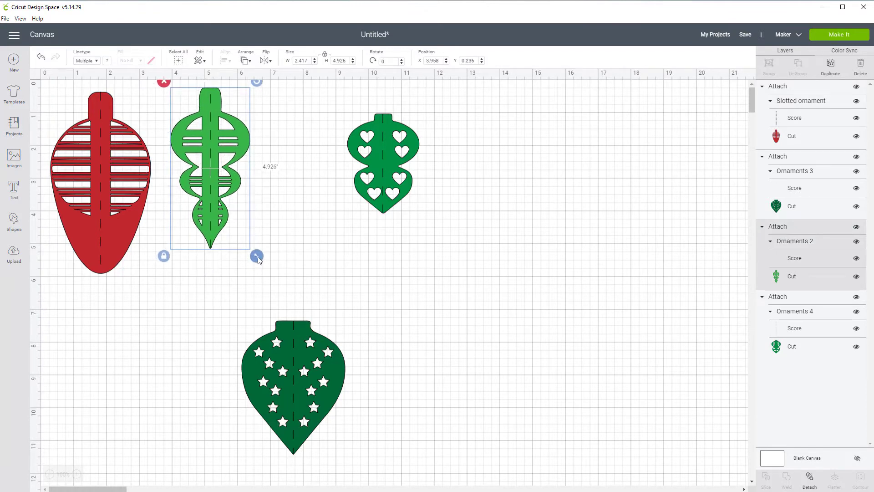
pyautogui.moveTo(255, 258); pyautogui.dragTo(265, 285)
pyautogui.moveTo(393, 173); pyautogui.dragTo(333, 142)
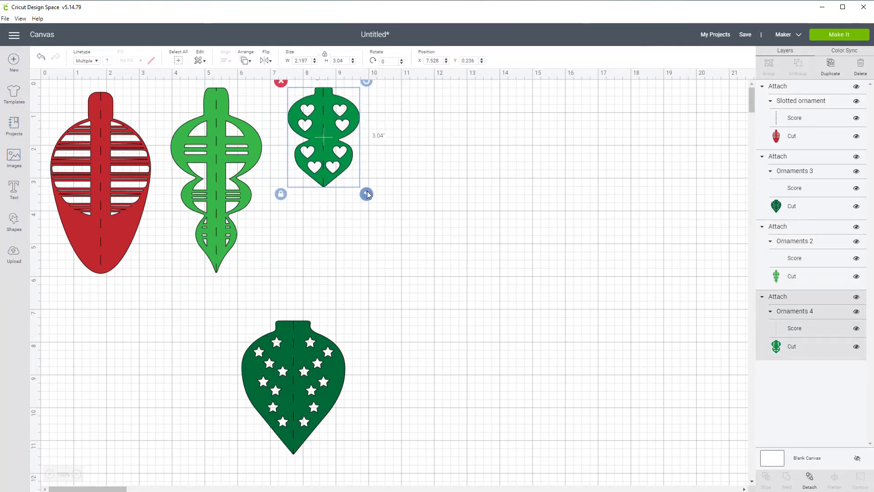
pyautogui.moveTo(367, 194); pyautogui.dragTo(373, 278)
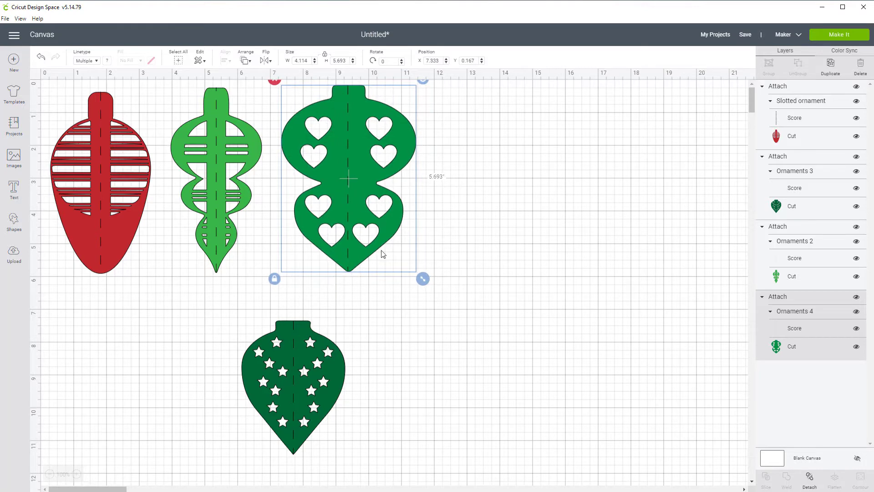
# Step: Place the star ornament at the right end of the row and enlarge it to about 4.28 by 5.53 inches
pyautogui.moveTo(319, 375); pyautogui.dragTo(497, 97)
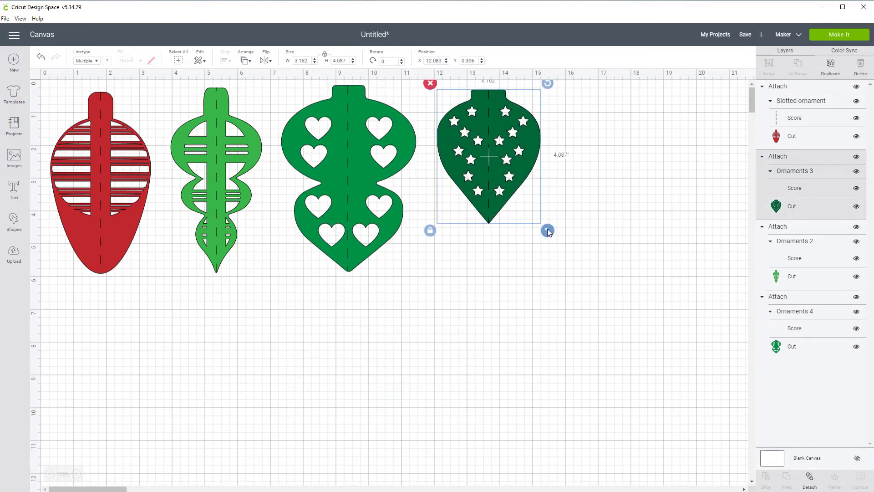
pyautogui.moveTo(544, 234); pyautogui.dragTo(558, 276)
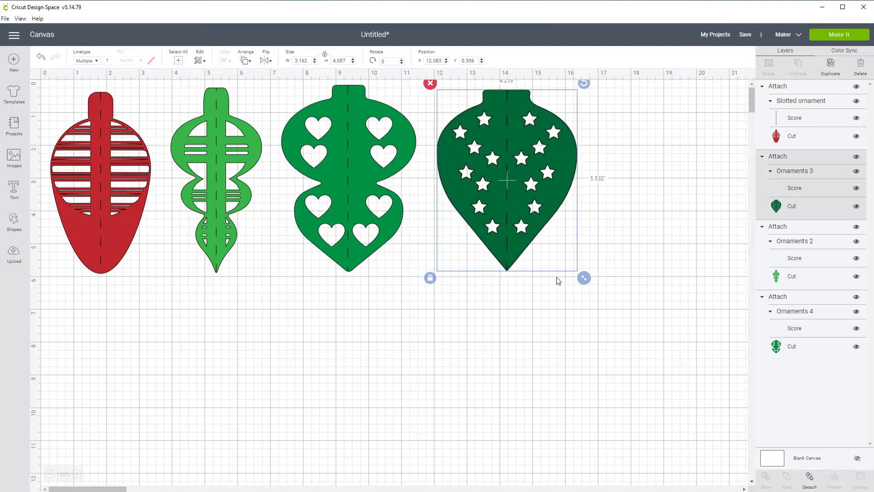
pyautogui.click(330, 304)
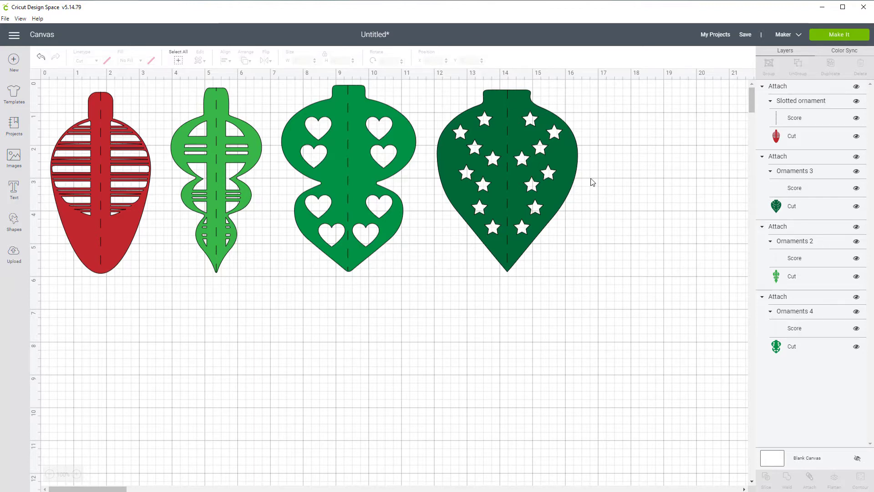
# Step: Select all four ornaments and duplicate the whole set three times
pyautogui.moveTo(640, 202); pyautogui.dragTo(54, 289)
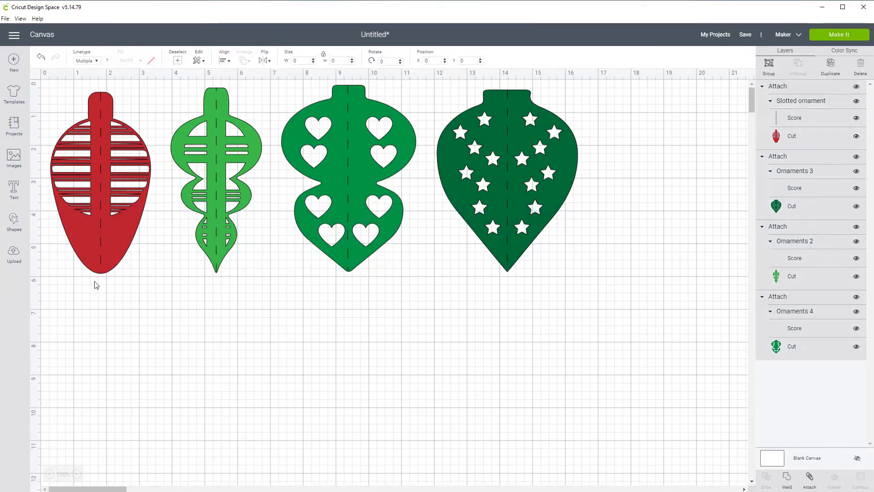
pyautogui.click(831, 66)
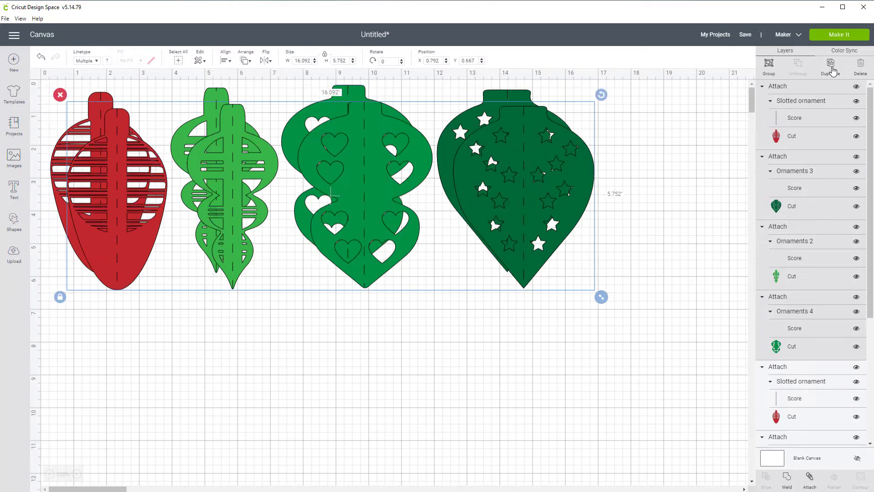
pyautogui.click(831, 67)
pyautogui.click(831, 67)
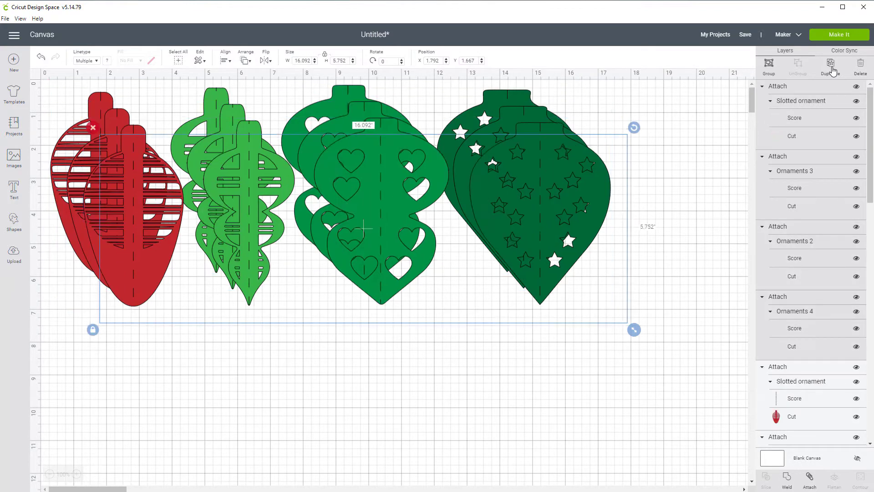
# Step: Duplicate the selected set of four ornaments once more and save the project as Spinning Paper Ornaments
pyautogui.click(832, 68)
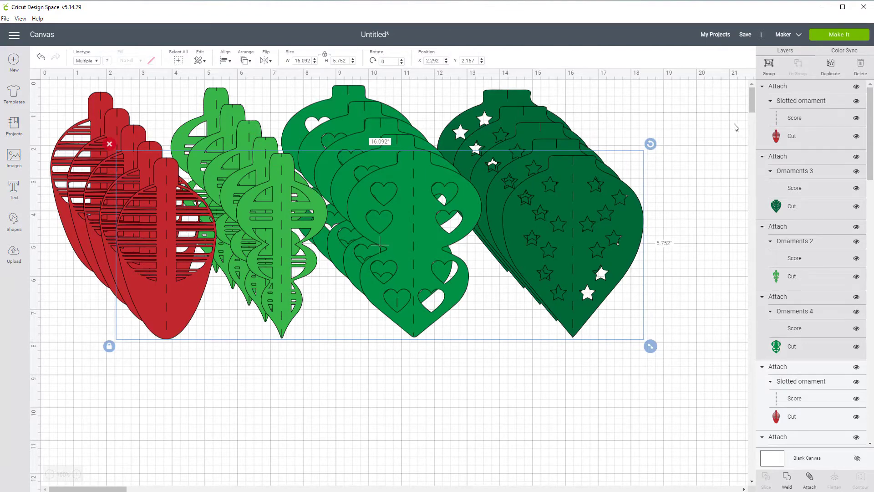
pyautogui.click(746, 36)
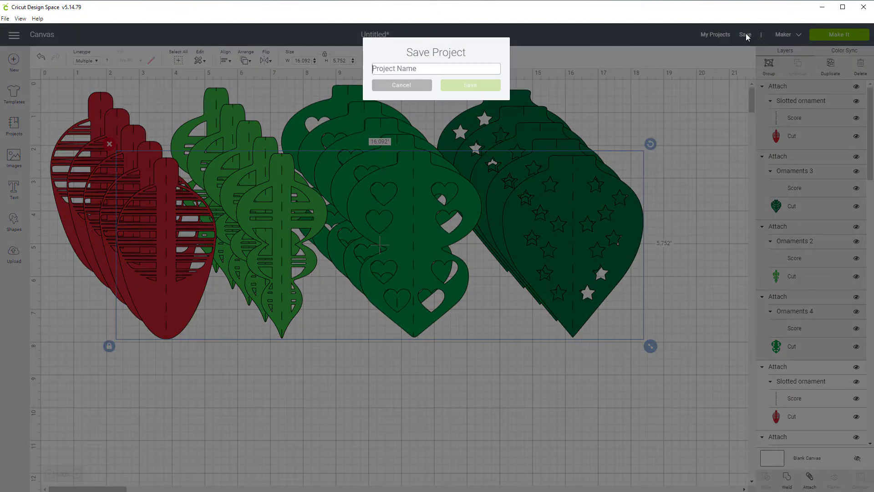
pyautogui.write('Spinning Paper Ornaments')
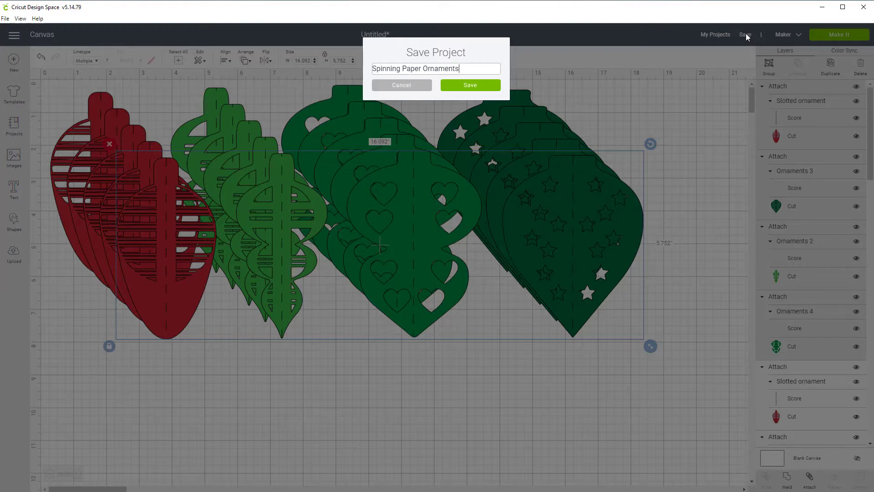
pyautogui.click(471, 86)
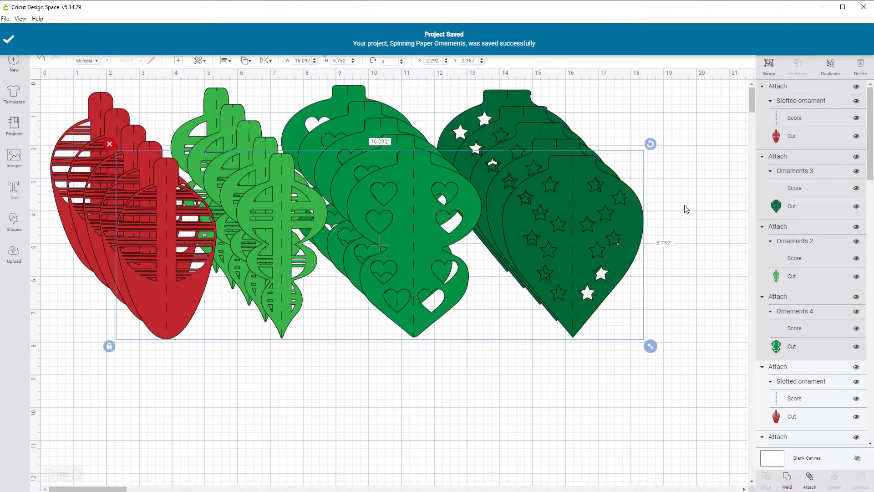
pyautogui.click(686, 209)
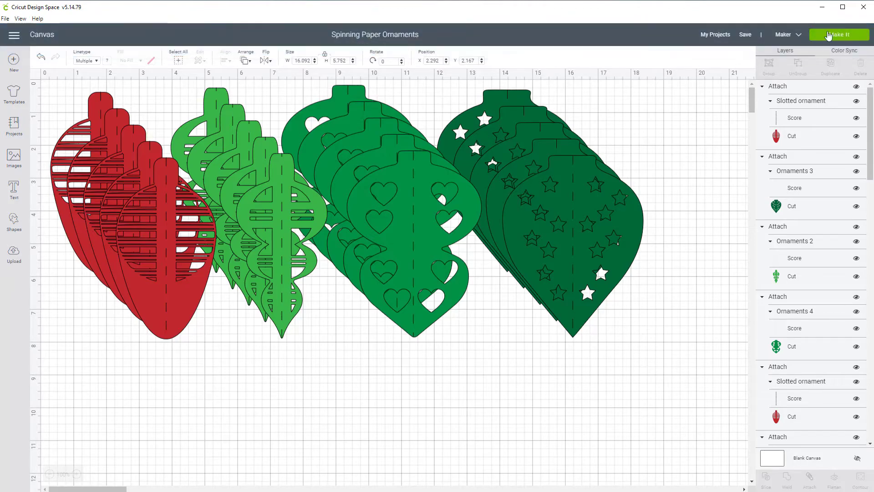
# Step: Open the mat preview and, on mat 2, rotate the sideways heart ornament upright and nest it centred below the other two
pyautogui.click(829, 36)
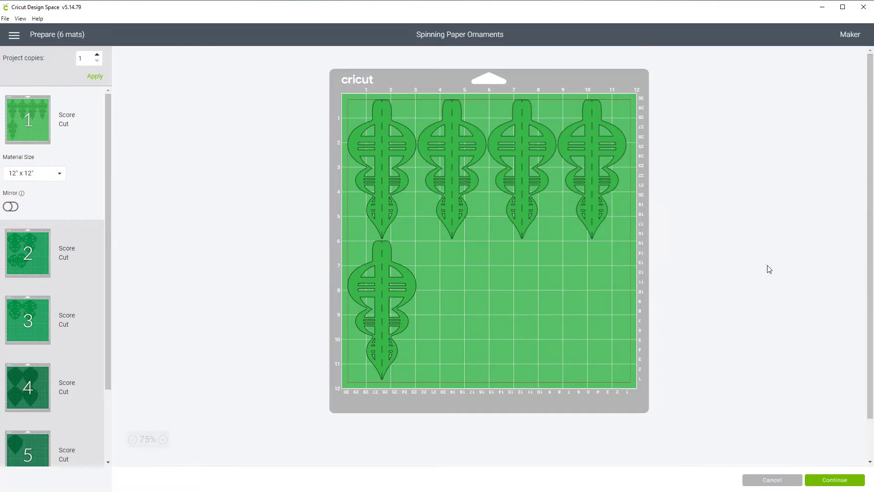
pyautogui.click(28, 253)
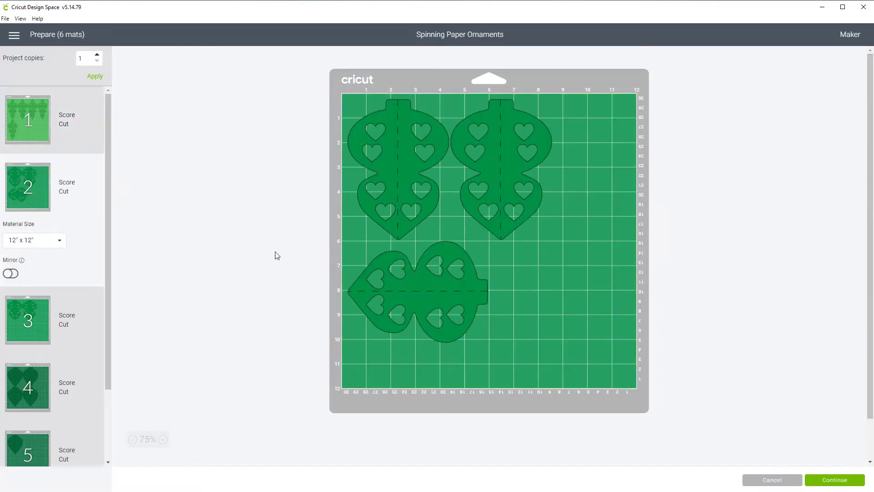
pyautogui.click(470, 288)
pyautogui.moveTo(492, 236); pyautogui.dragTo(363, 215)
pyautogui.moveTo(419, 259); pyautogui.dragTo(441, 280)
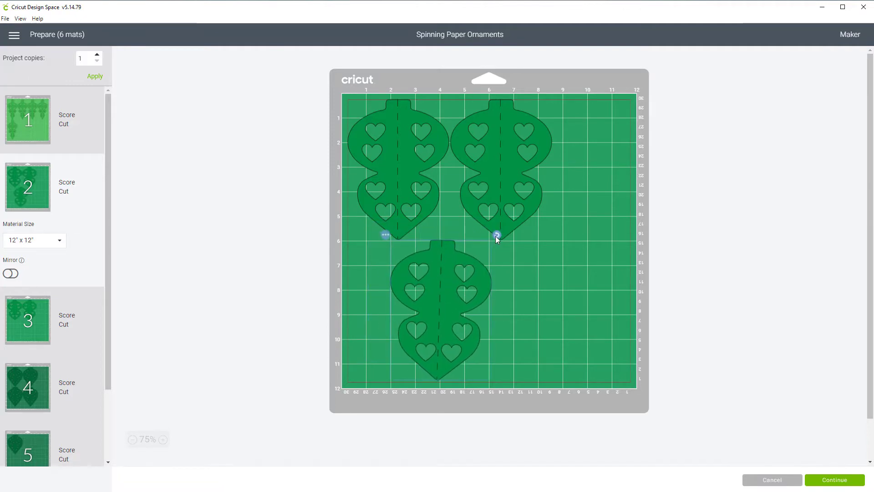
pyautogui.moveTo(495, 236); pyautogui.dragTo(494, 235)
pyautogui.moveTo(461, 294); pyautogui.dragTo(465, 277)
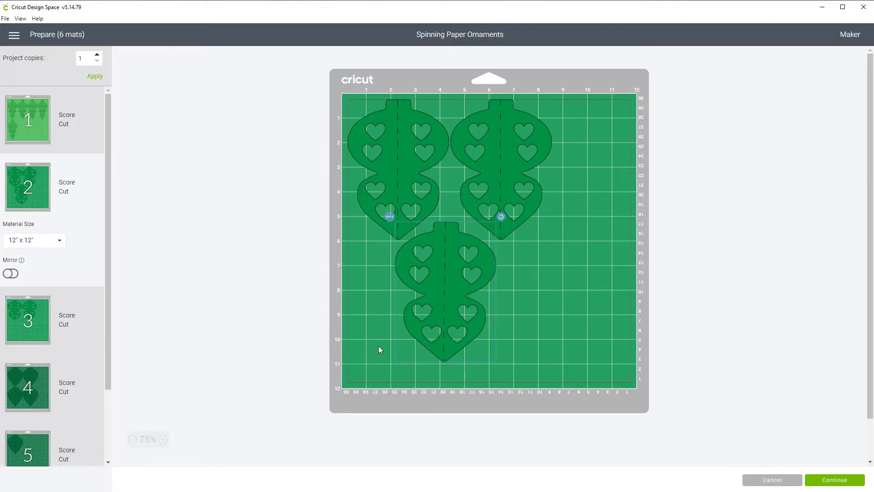
# Step: Review the ornament layouts on mats 3 through 6, checking how the pieces are arranged on each sheet
pyautogui.click(36, 317)
pyautogui.click(35, 313)
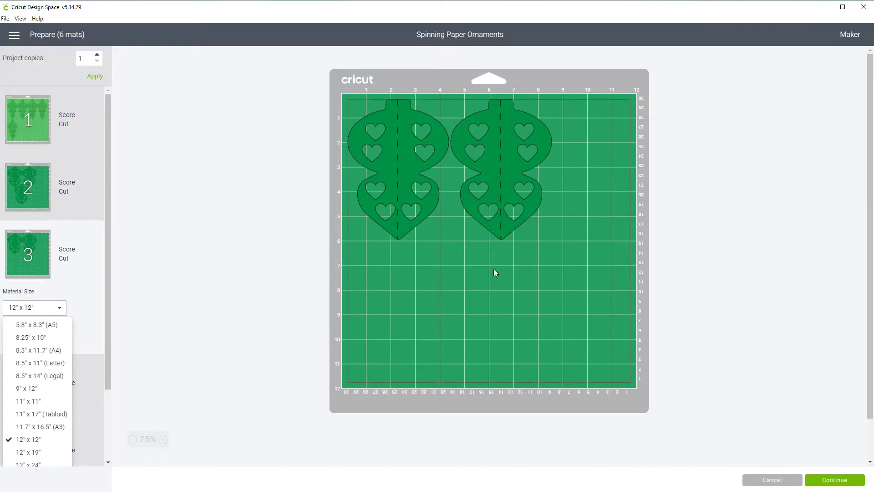
pyautogui.click(79, 288)
pyautogui.scroll(-1, 50, 371)
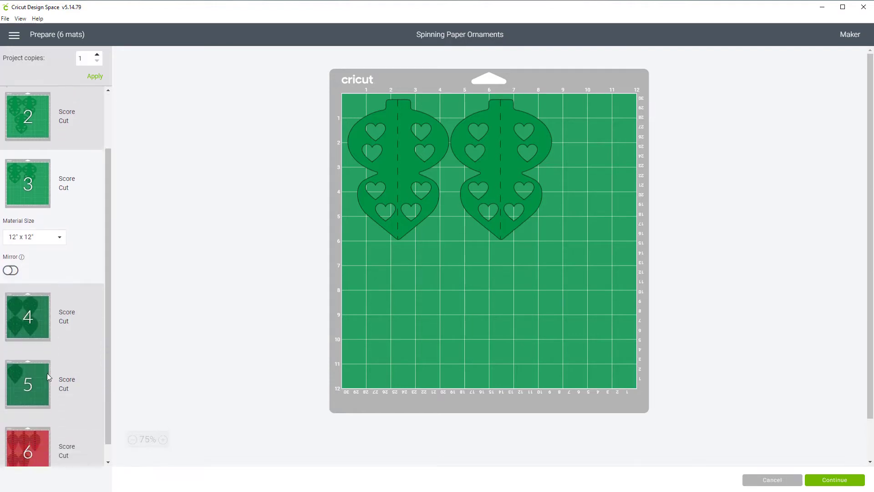
pyautogui.scroll(-1, 47, 373)
pyautogui.click(24, 296)
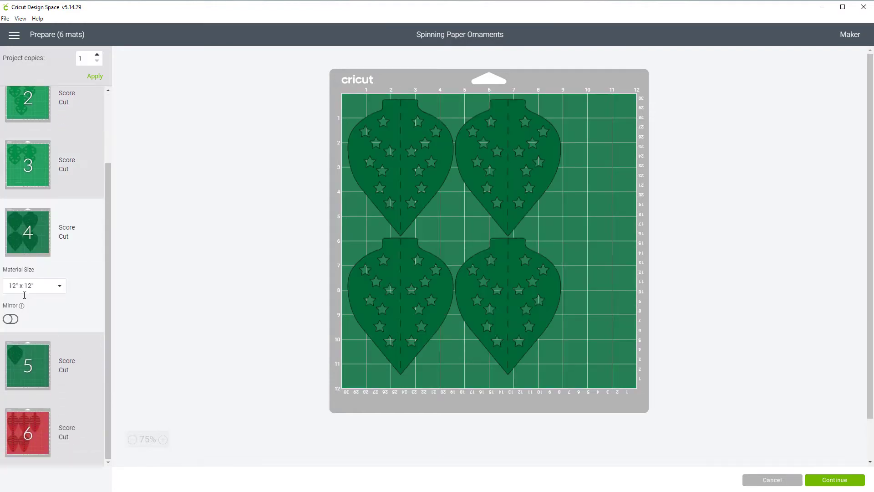
pyautogui.doubleClick(32, 360)
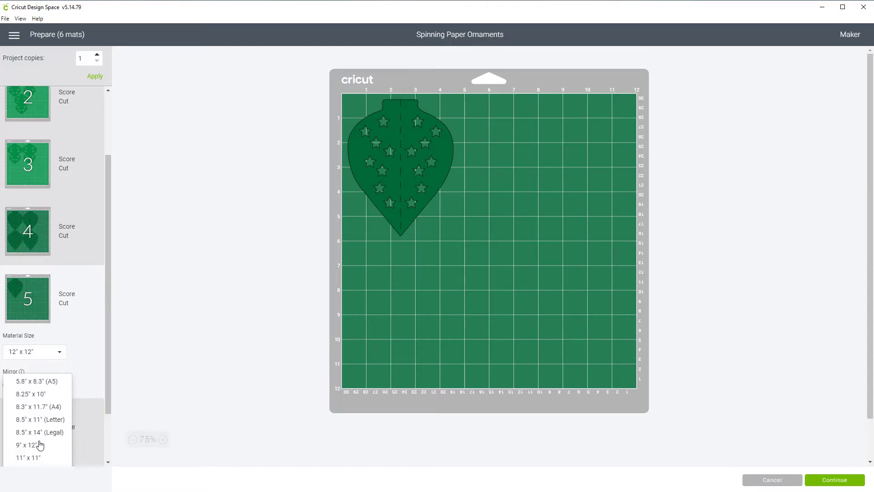
pyautogui.click(34, 422)
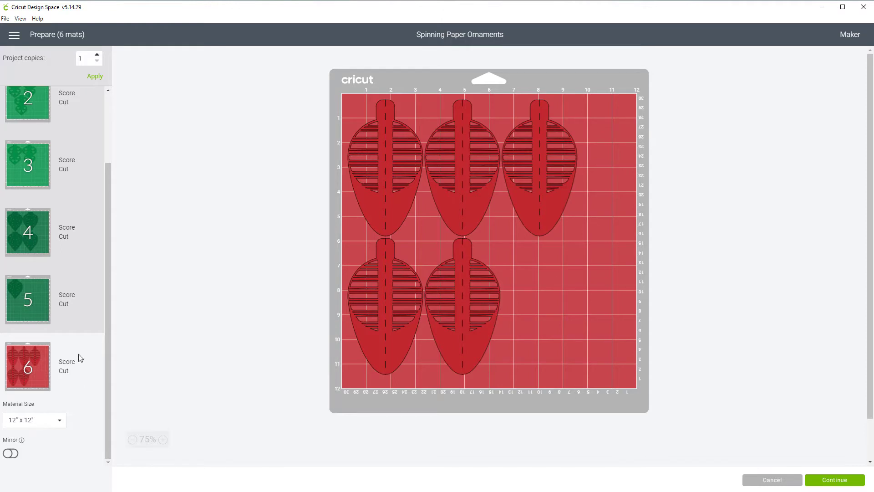
pyautogui.moveTo(104, 281); pyautogui.dragTo(106, 157)
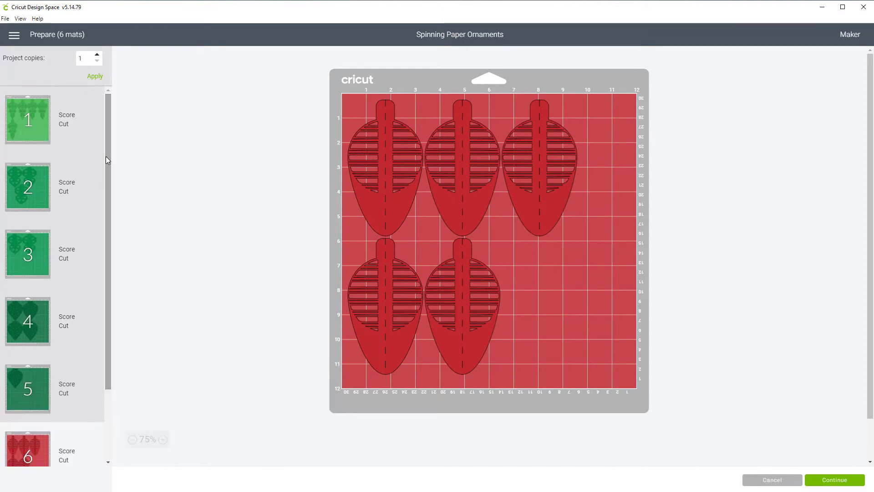